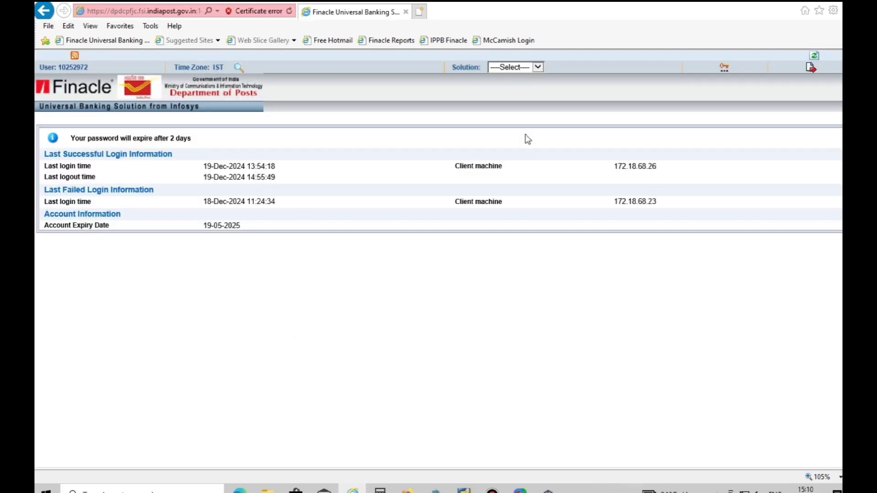
Switch the Finacle solution to FINCORE
{"action": "left_click", "coordinate": [535, 67]}
{"action": "left_click", "coordinate": [531, 75]}
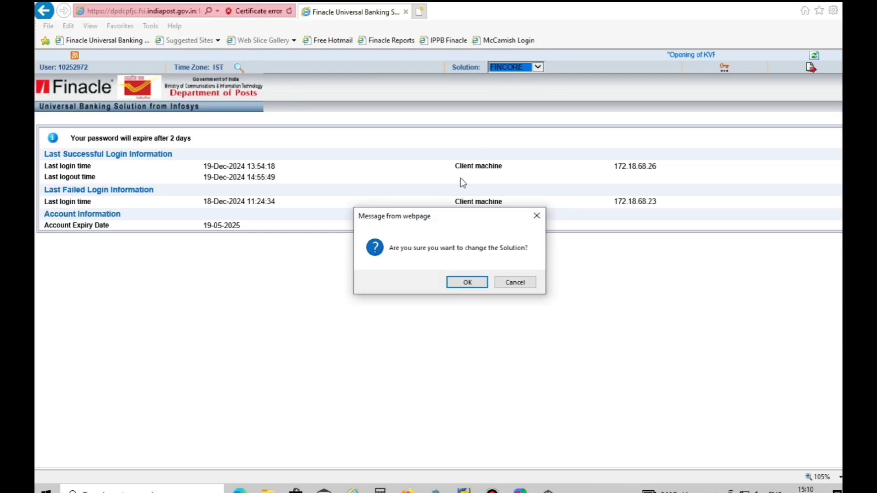
{"action": "key", "text": "Return"}
Open Financial Transactions Inquiry via the HFTI shortcut with SOL Set ID 51645401
{"action": "type", "text": "HFT"}
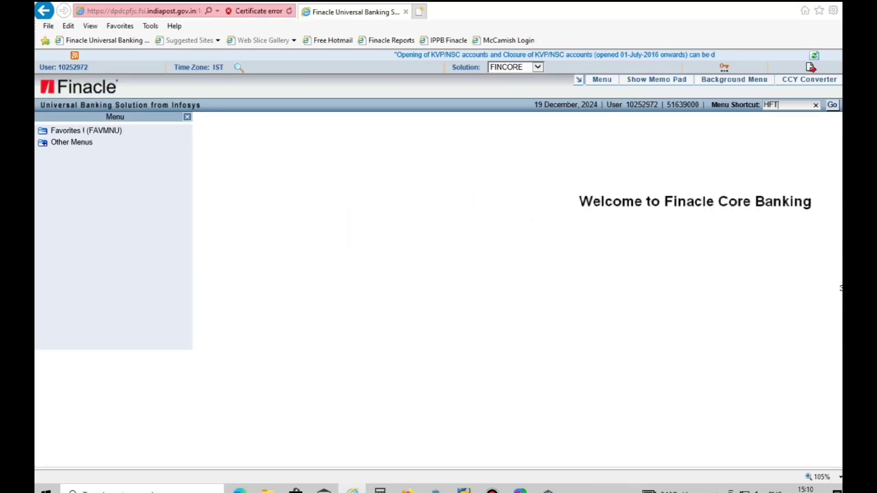
{"action": "type", "text": "I"}
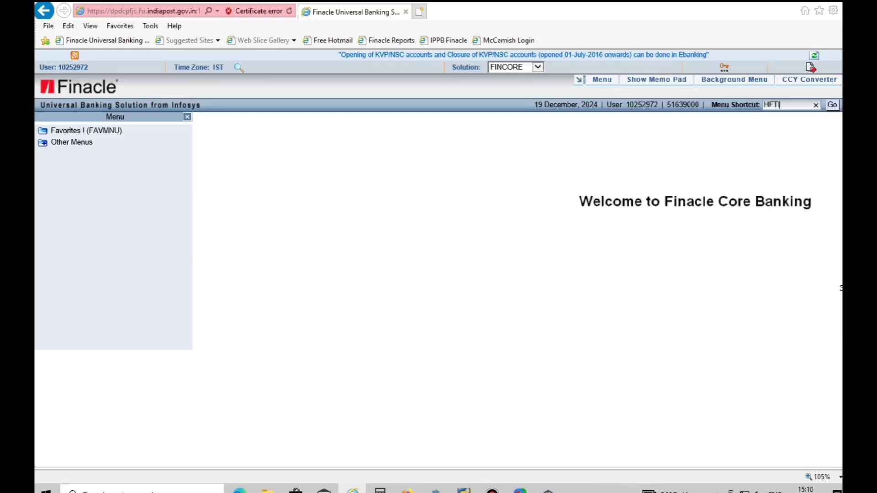
{"action": "key", "text": "Return"}
{"action": "type", "text": "516"}
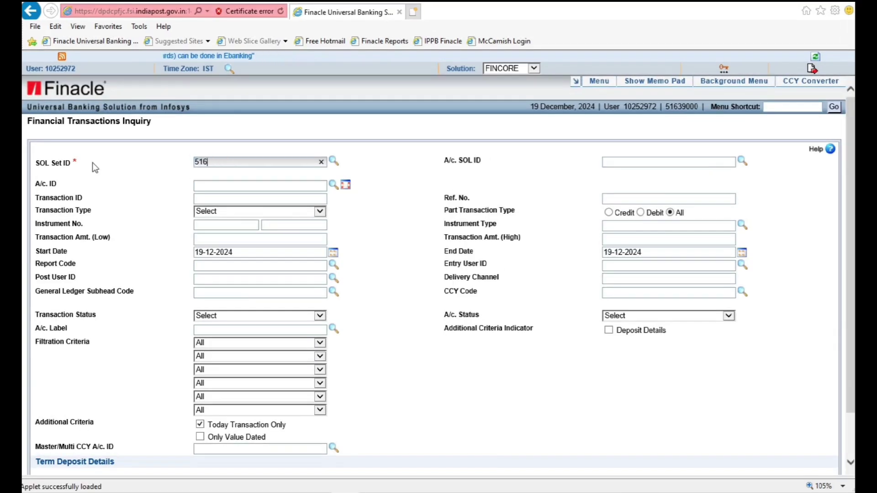
{"action": "type", "text": "45401"}
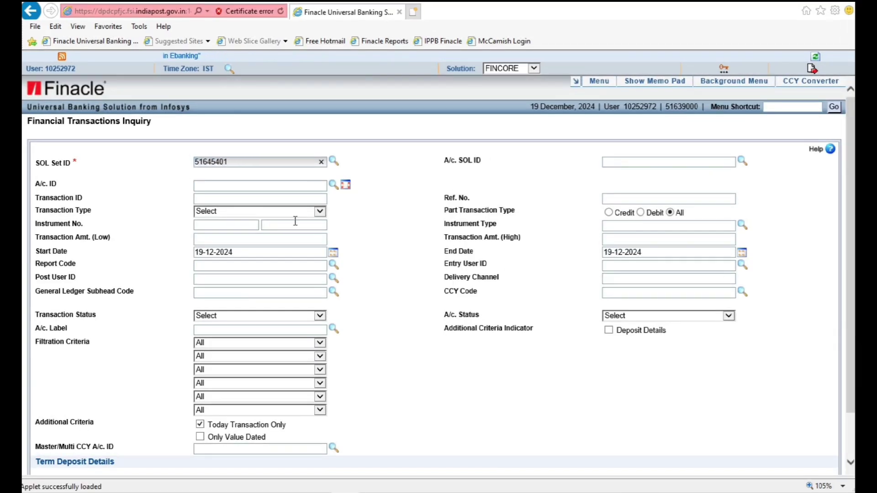
{"action": "left_click", "coordinate": [370, 235]}
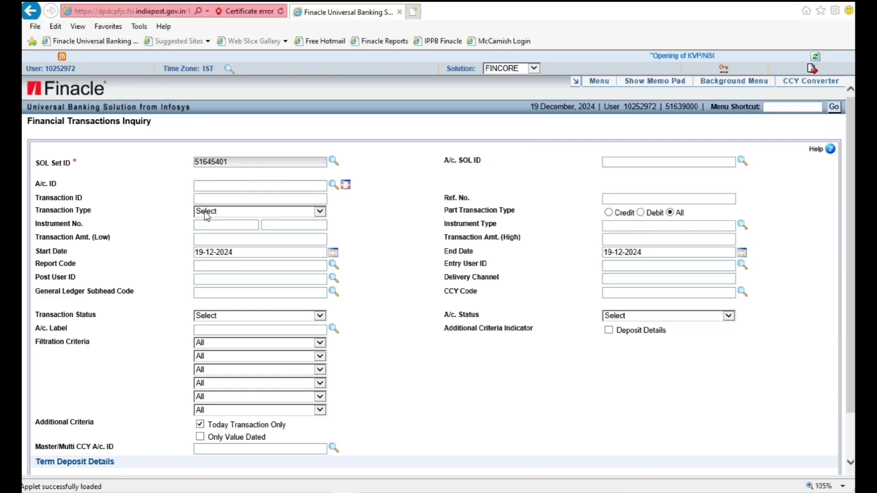
Set transaction type to T - Transfer and limit the inquiry to credits
{"action": "left_click", "coordinate": [216, 211]}
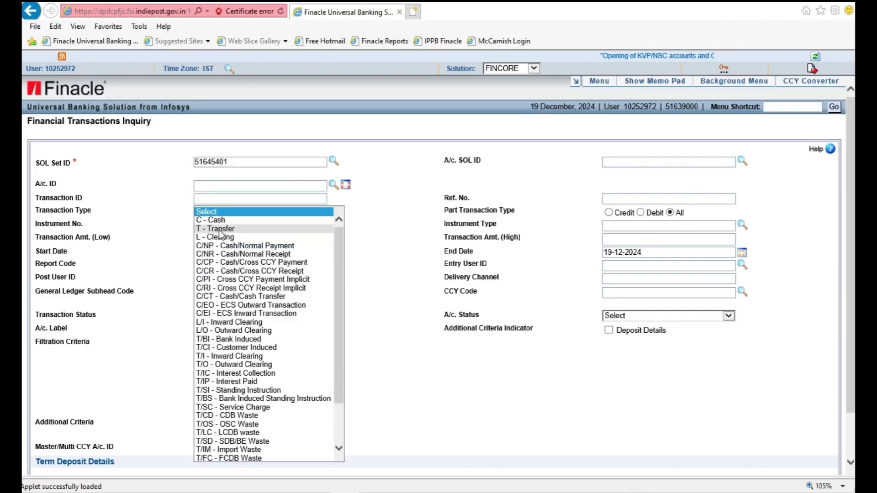
{"action": "left_click", "coordinate": [218, 229]}
{"action": "left_click", "coordinate": [388, 258]}
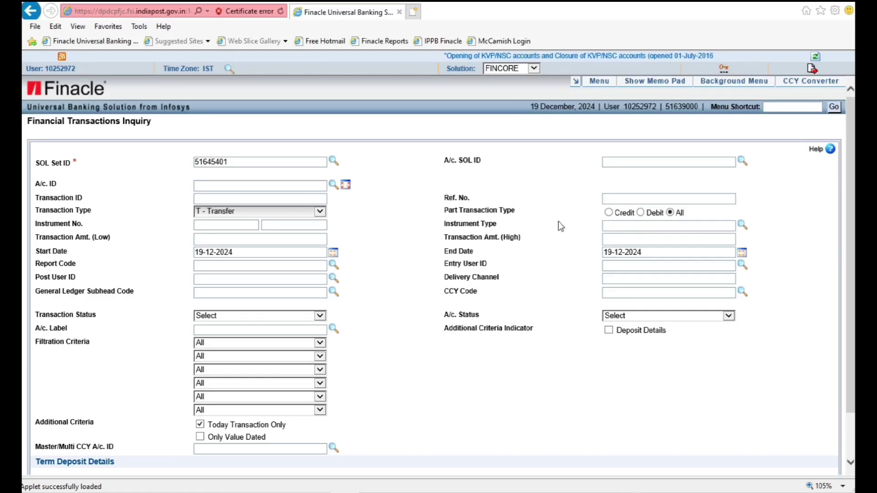
{"action": "left_click", "coordinate": [610, 213]}
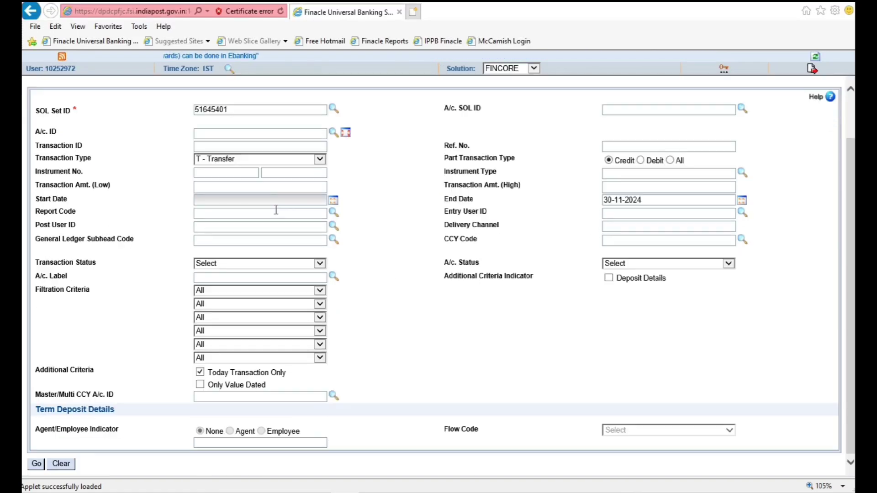
Set the date range from 01-11-2024 to 30-11-2024
{"action": "left_click", "coordinate": [333, 201]}
{"action": "left_click", "coordinate": [434, 209]}
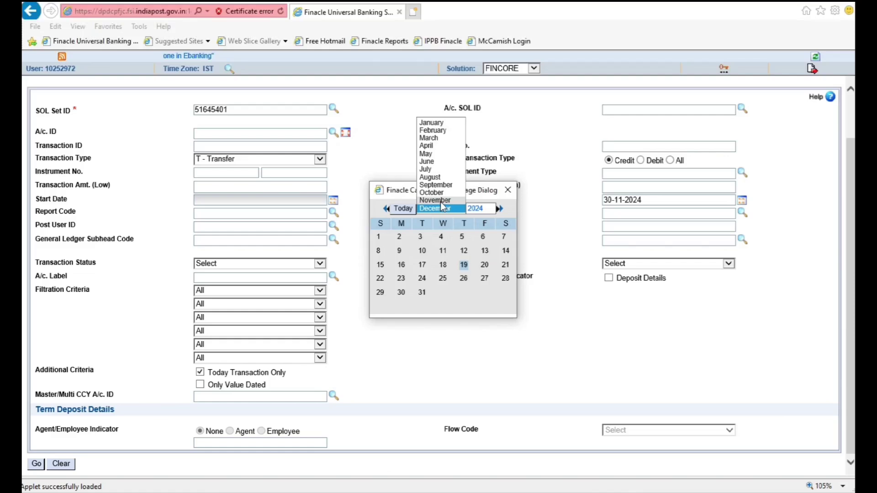
{"action": "left_click", "coordinate": [432, 192]}
{"action": "left_click", "coordinate": [483, 236]}
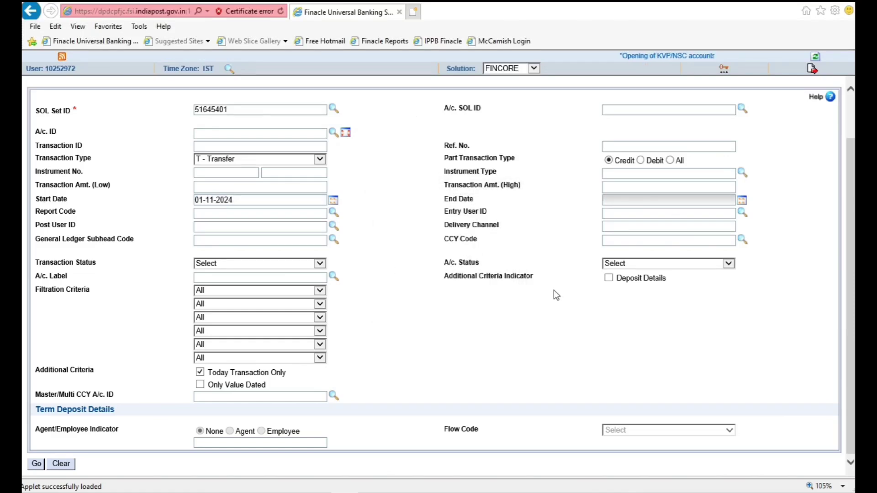
{"action": "left_click", "coordinate": [742, 201]}
{"action": "left_click", "coordinate": [459, 209]}
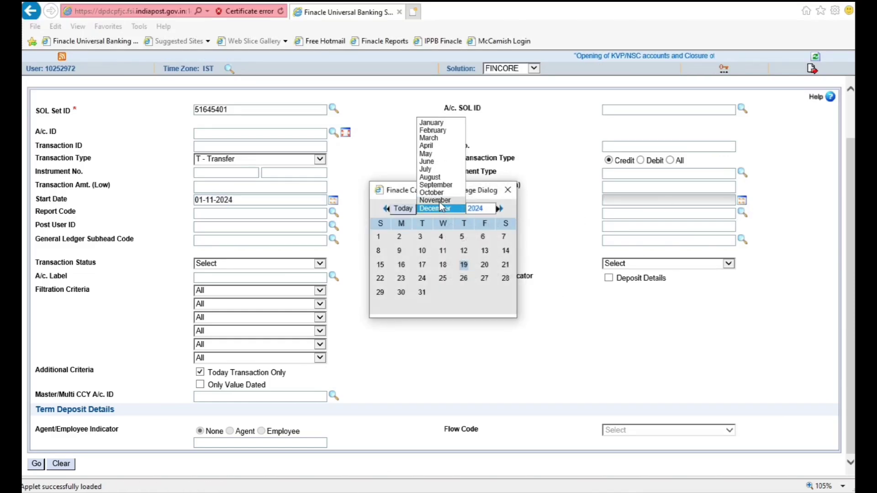
{"action": "left_click", "coordinate": [439, 202]}
{"action": "left_click", "coordinate": [504, 292]}
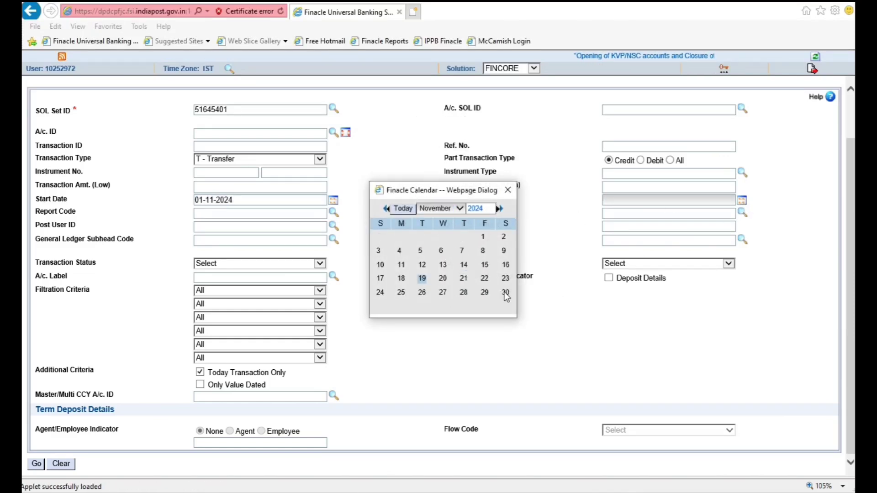
Enter delivery channel SDP and GL subhead 54039
{"action": "left_click", "coordinate": [609, 227]}
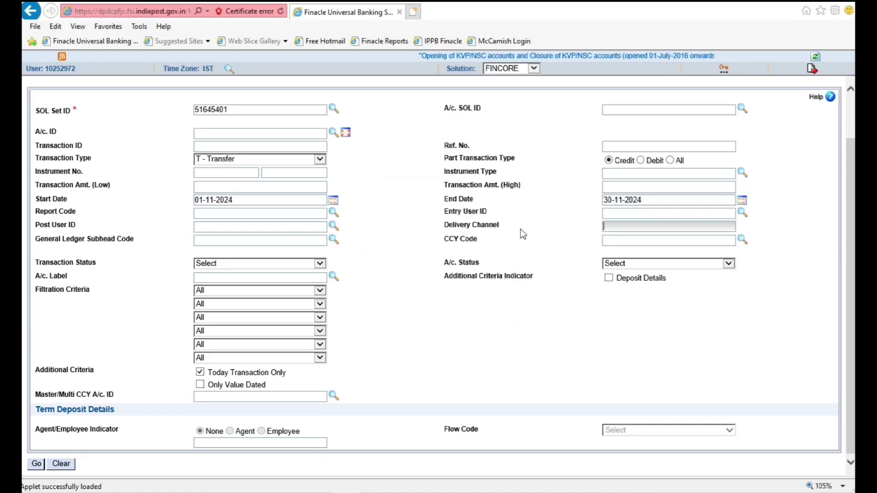
{"action": "type", "text": "SD"}
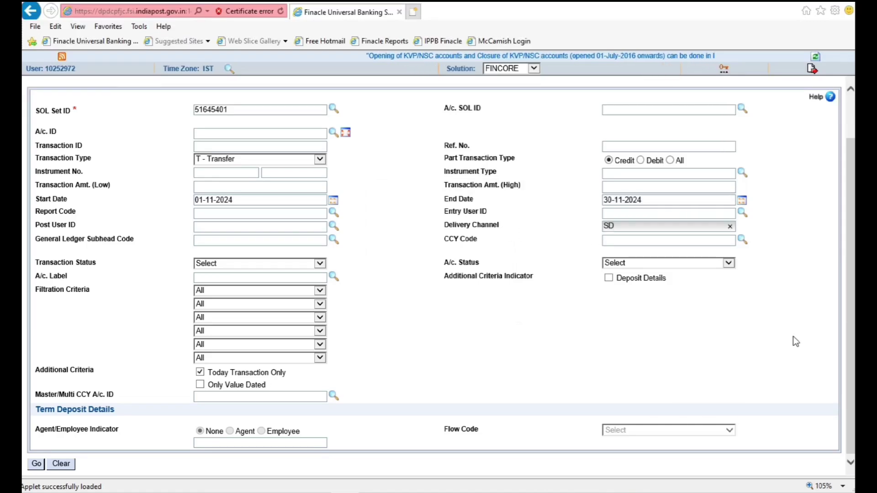
{"action": "type", "text": "P"}
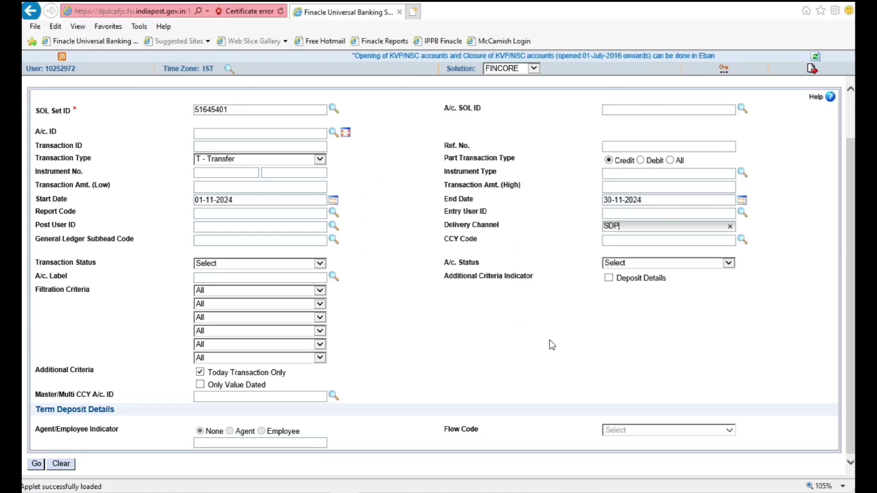
{"action": "left_click", "coordinate": [213, 241]}
{"action": "type", "text": "54039"}
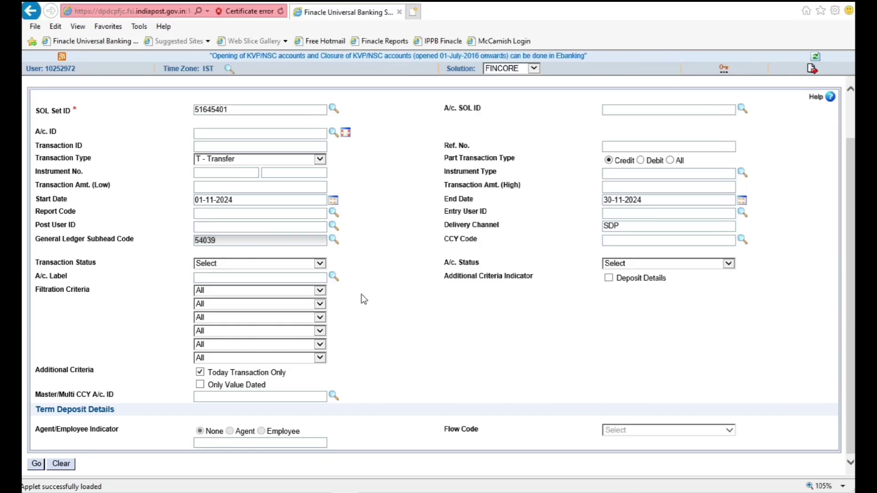
Pick GL subhead 54039 from the lookup, include all dates, and run the inquiry
{"action": "left_click", "coordinate": [334, 241]}
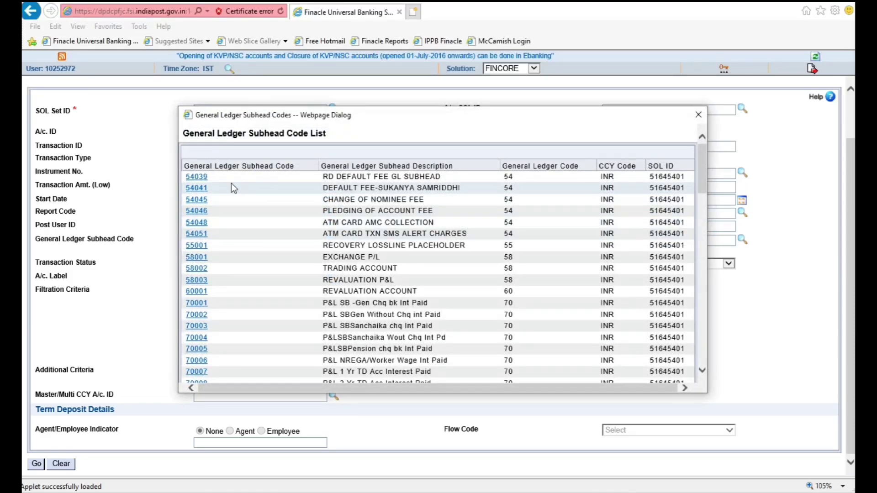
{"action": "left_click", "coordinate": [203, 178]}
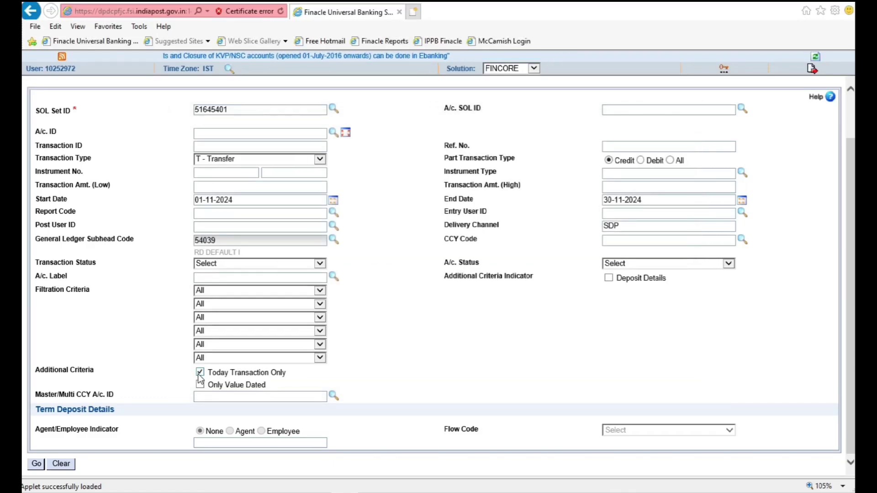
{"action": "left_click", "coordinate": [200, 373]}
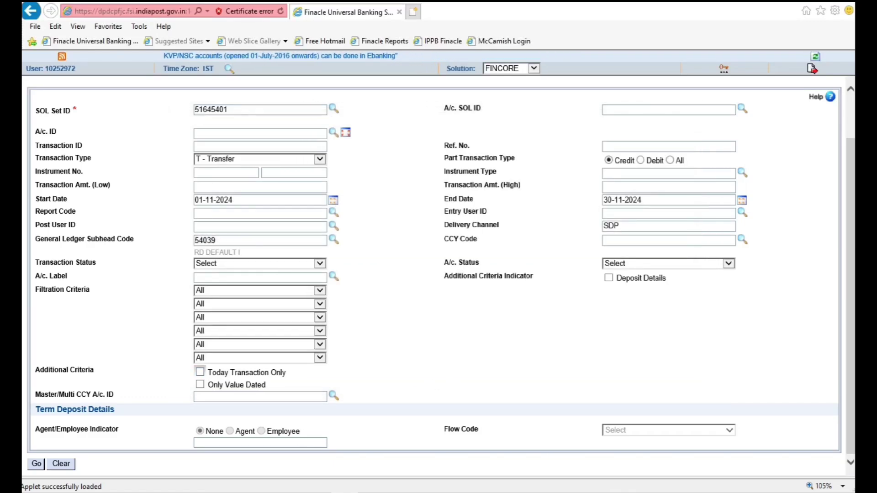
{"action": "left_click", "coordinate": [36, 464]}
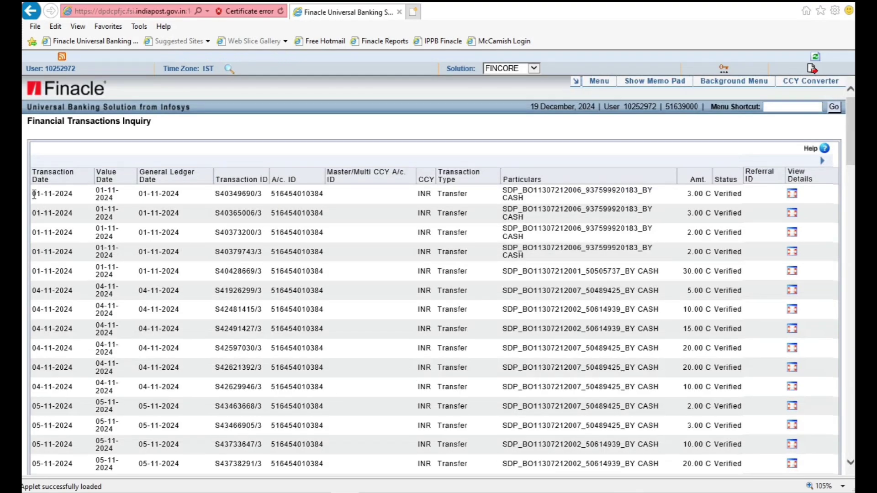
Select the inquiry results, then create and open a new Excel workbook named RD DF NOV_2024
{"action": "left_click_drag", "start_coordinate": [34, 195], "coordinate": [667, 473]}
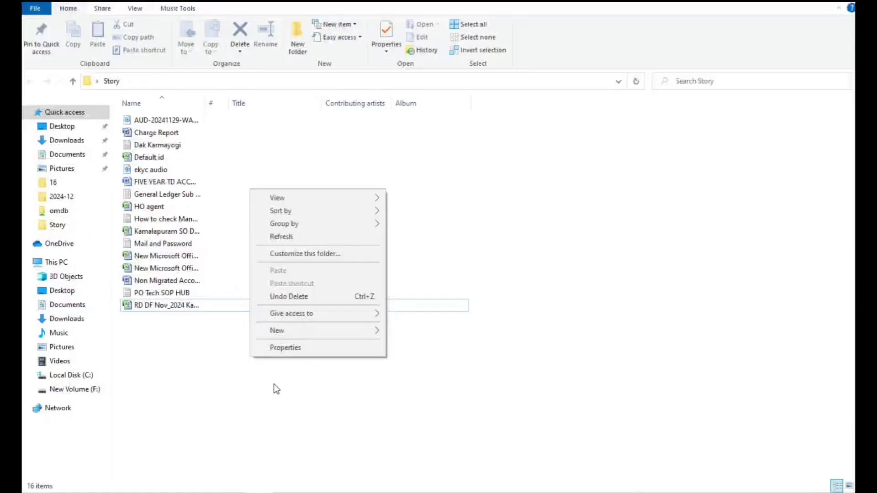
{"action": "mouse_move", "coordinate": [291, 329]}
{"action": "left_click", "coordinate": [415, 467]}
{"action": "key", "text": "BackSpace"}
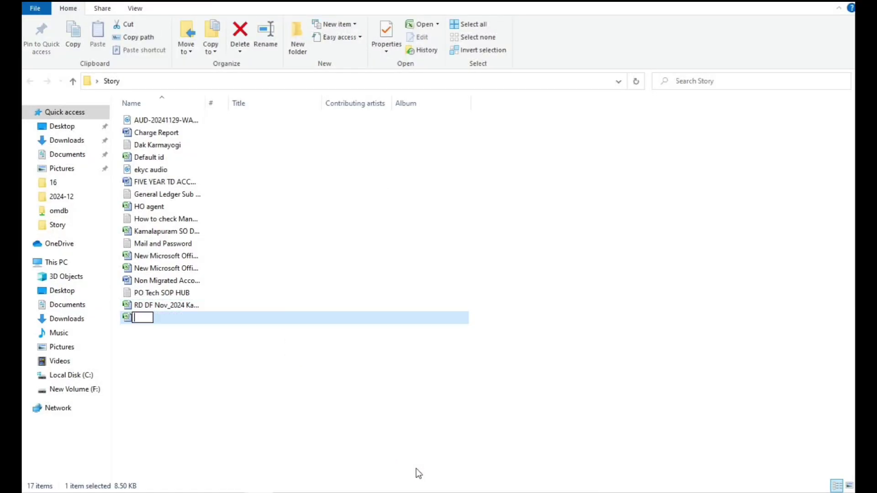
{"action": "type", "text": "RD DF NOV_2024"}
{"action": "key", "text": "Return"}
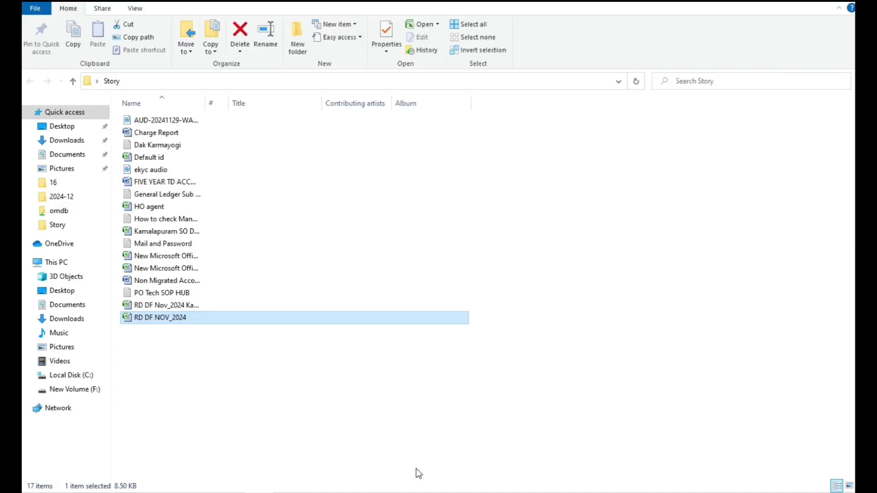
{"action": "key", "text": "Return"}
Paste the transaction table at A2 using Match Destination Formatting
{"action": "left_click", "coordinate": [61, 131]}
{"action": "key", "text": "ctrl+v"}
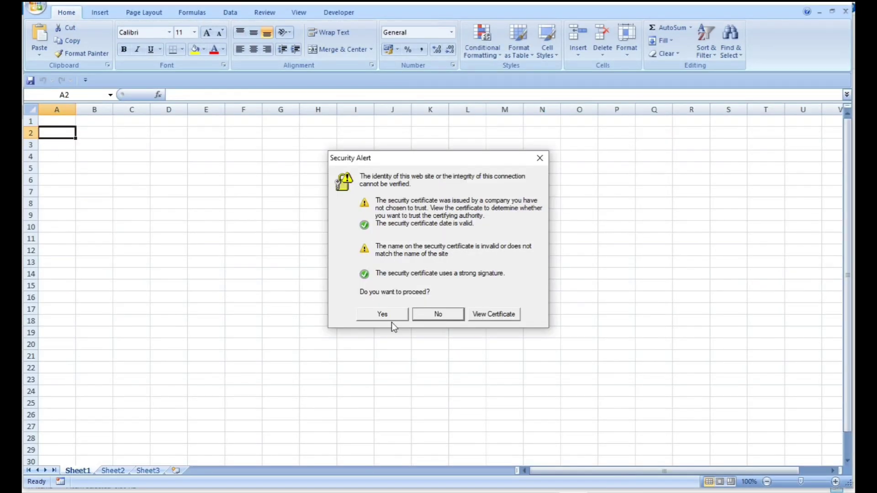
{"action": "left_click", "coordinate": [389, 316]}
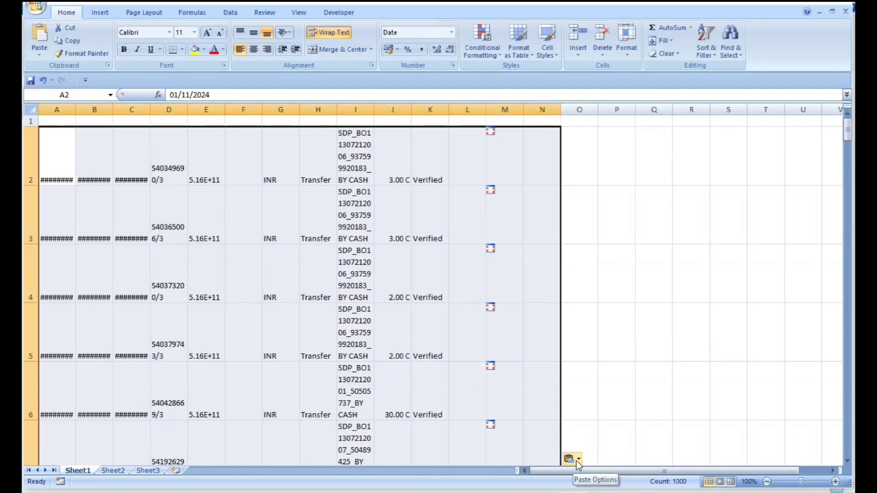
{"action": "left_click", "coordinate": [577, 460]}
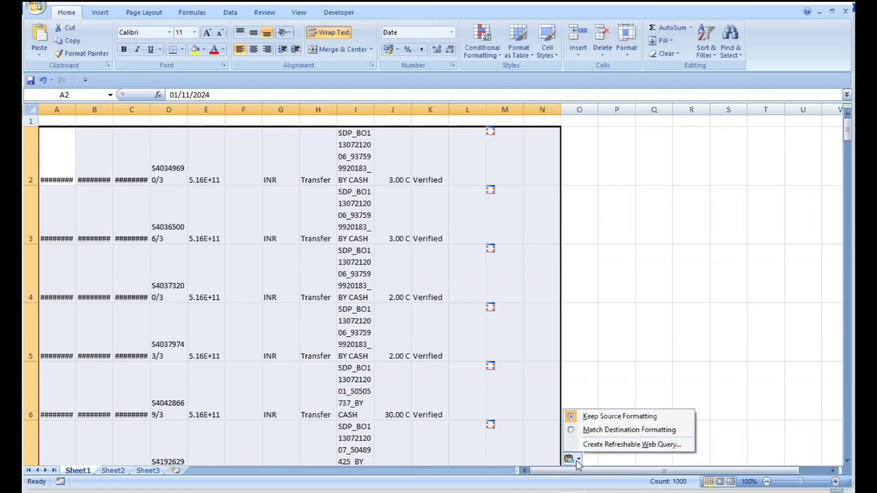
{"action": "left_click", "coordinate": [587, 434]}
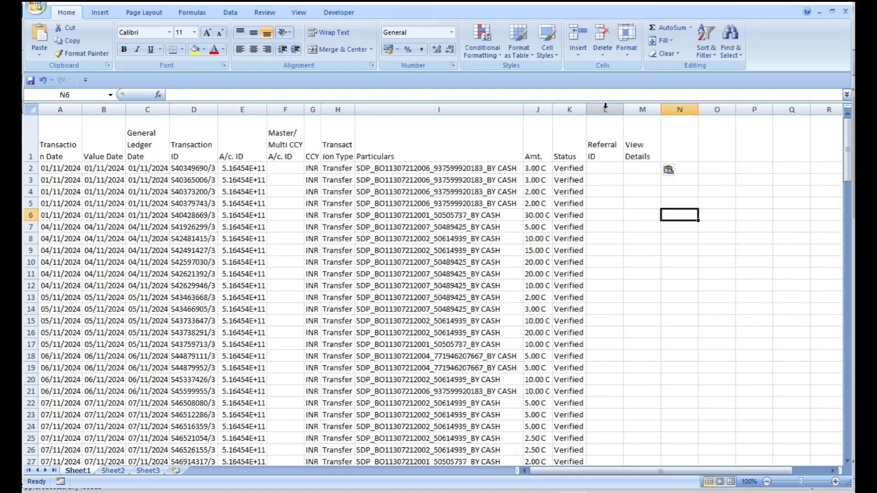
Delete the Referral ID, View Details and Status columns
{"action": "left_click", "coordinate": [605, 109]}
{"action": "right_click", "coordinate": [605, 105]}
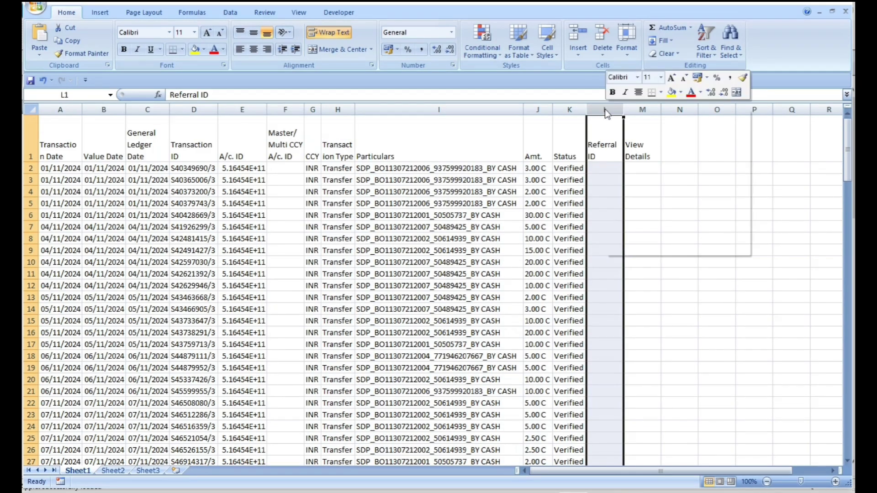
{"action": "left_click", "coordinate": [629, 180]}
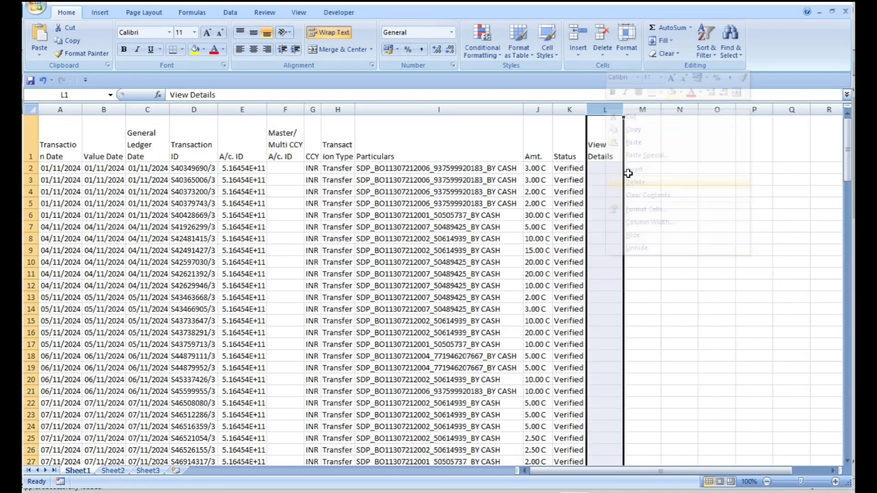
{"action": "right_click", "coordinate": [604, 109]}
{"action": "left_click", "coordinate": [633, 184]}
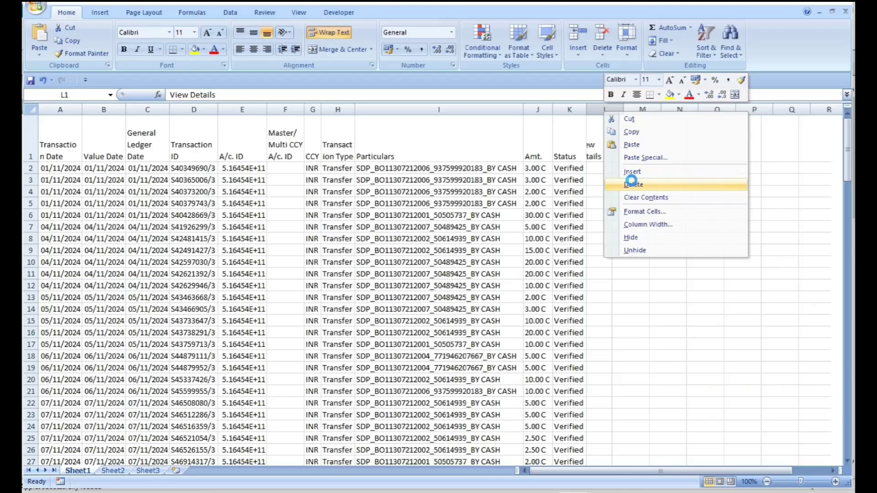
{"action": "right_click", "coordinate": [568, 110]}
{"action": "left_click", "coordinate": [593, 184]}
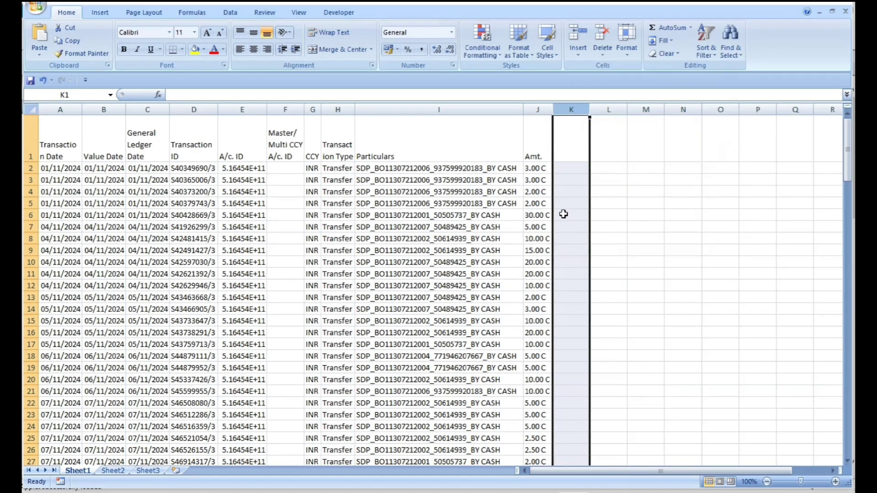
Select the Amt. column to prepare inserting columns before it
{"action": "left_click", "coordinate": [538, 110]}
{"action": "left_click", "coordinate": [642, 189]}
{"action": "left_click", "coordinate": [539, 111]}
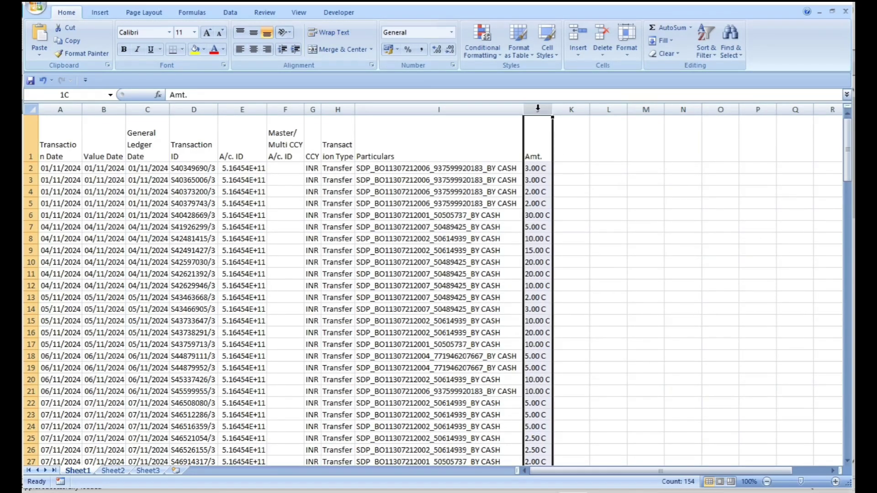
{"action": "right_click", "coordinate": [539, 113]}
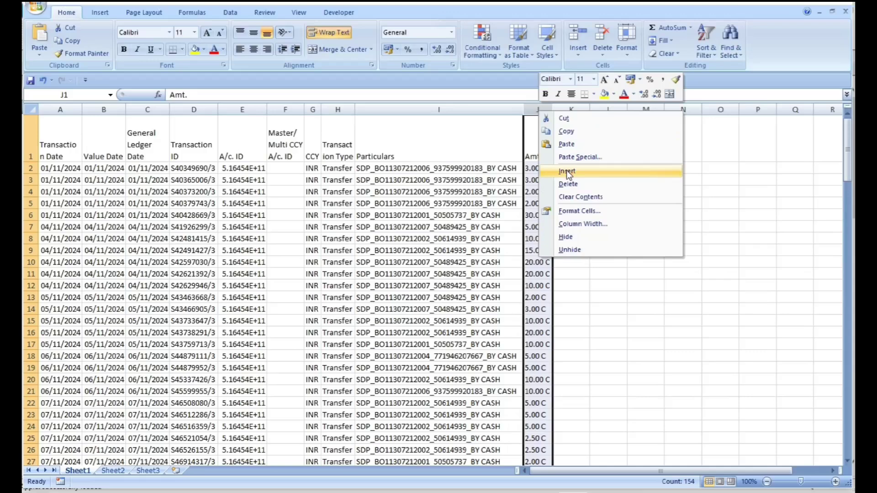
Insert two blank columns before the Amt. column
{"action": "left_click", "coordinate": [567, 170]}
{"action": "right_click", "coordinate": [550, 113]}
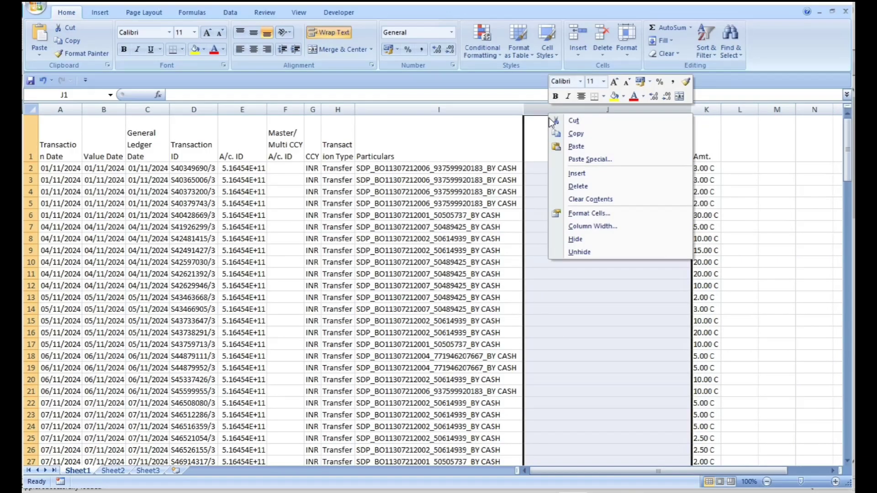
{"action": "left_click", "coordinate": [572, 173]}
{"action": "left_click", "coordinate": [585, 217]}
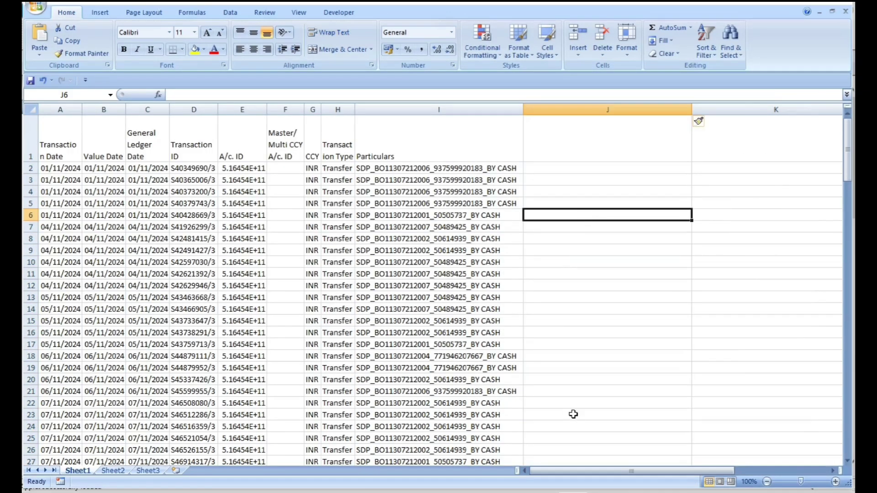
Split Particulars with fixed-width Text to Columns, breaking after SDP_ and after the BO code
{"action": "left_click", "coordinate": [411, 227]}
{"action": "left_click_drag", "start_coordinate": [338, 164], "coordinate": [392, 410]}
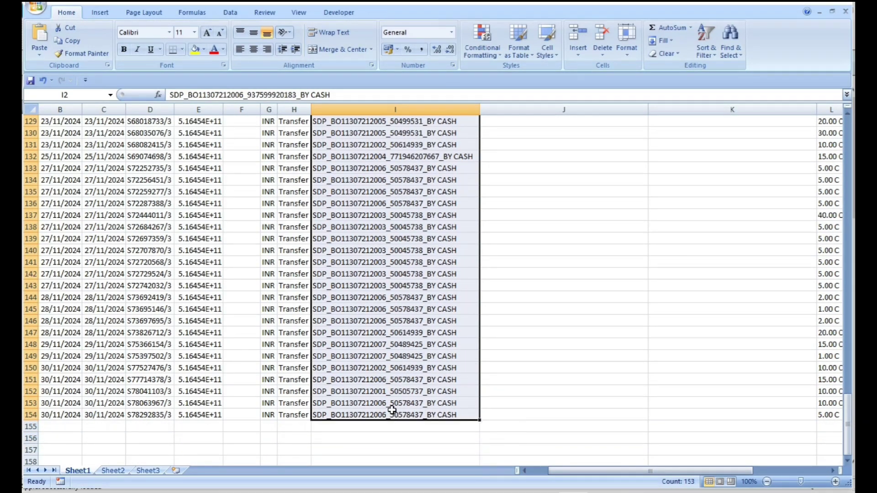
{"action": "left_click", "coordinate": [230, 13]}
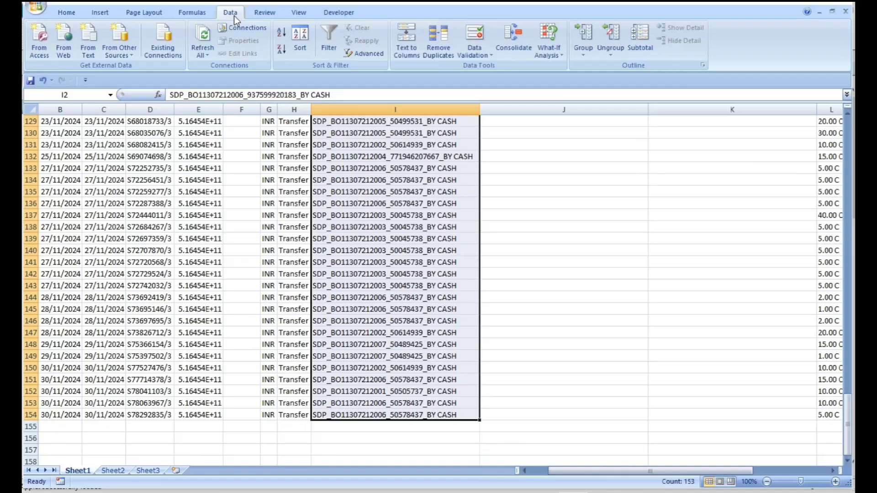
{"action": "left_click", "coordinate": [407, 43]}
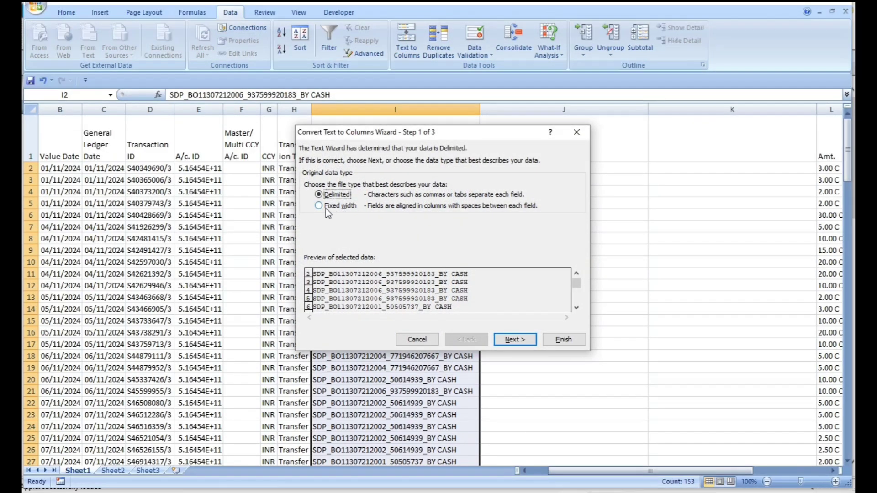
{"action": "left_click", "coordinate": [324, 207]}
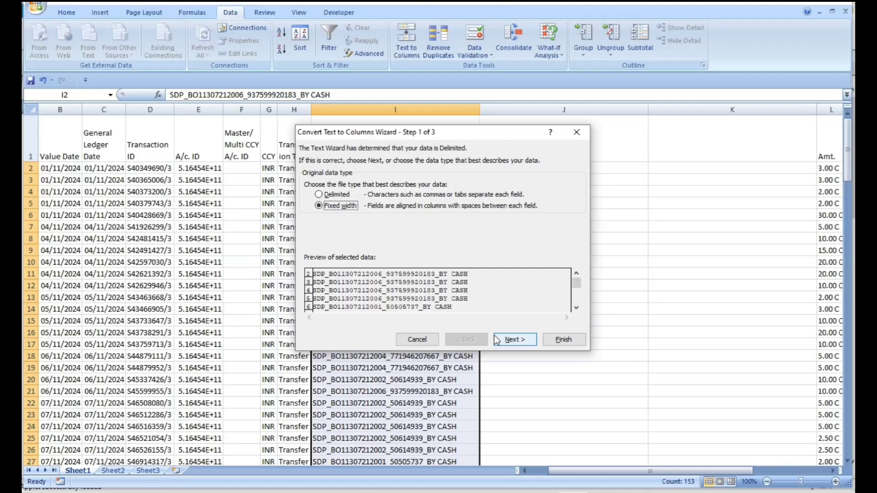
{"action": "left_click", "coordinate": [506, 342]}
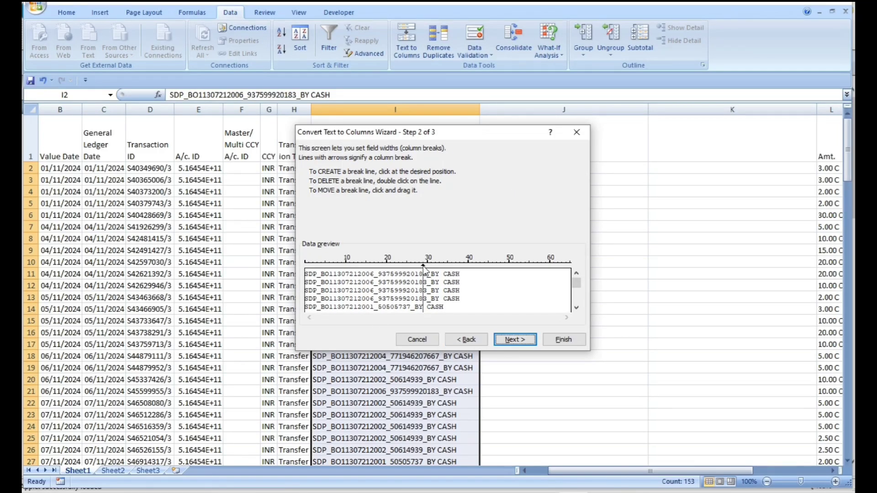
{"action": "left_click_drag", "start_coordinate": [423, 266], "coordinate": [374, 277]}
{"action": "left_click_drag", "start_coordinate": [306, 264], "coordinate": [322, 265]}
{"action": "left_click", "coordinate": [516, 341]}
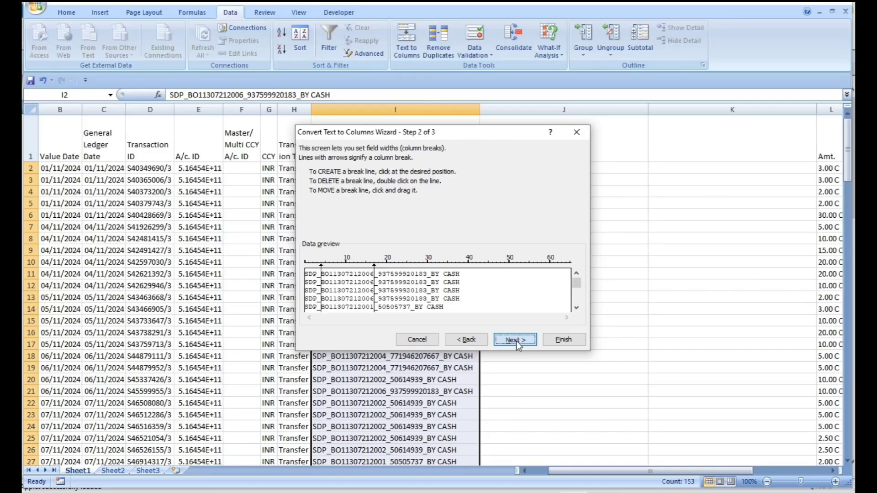
{"action": "left_click", "coordinate": [570, 345]}
{"action": "left_click", "coordinate": [570, 355]}
Delete the SDP_ and leftover text columns, keeping only the BO ID column
{"action": "left_click", "coordinate": [543, 170]}
{"action": "left_click", "coordinate": [656, 171]}
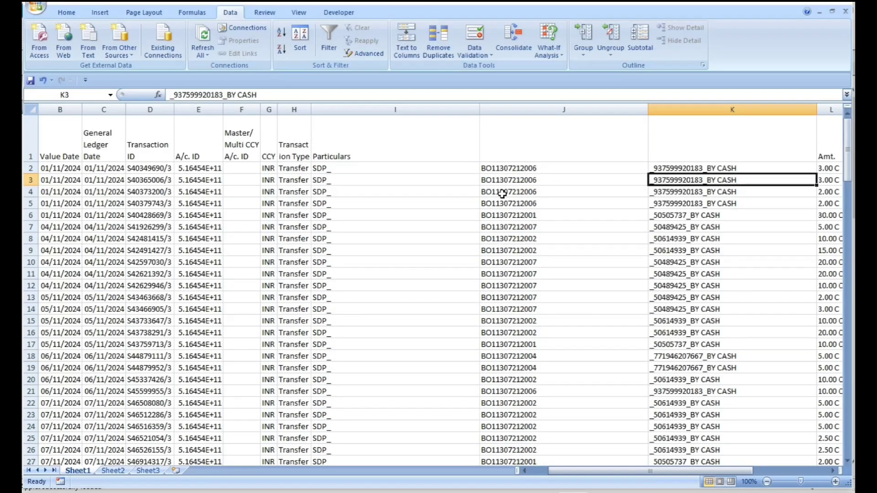
{"action": "left_click", "coordinate": [384, 169]}
{"action": "left_click", "coordinate": [386, 109]}
{"action": "right_click", "coordinate": [384, 111]}
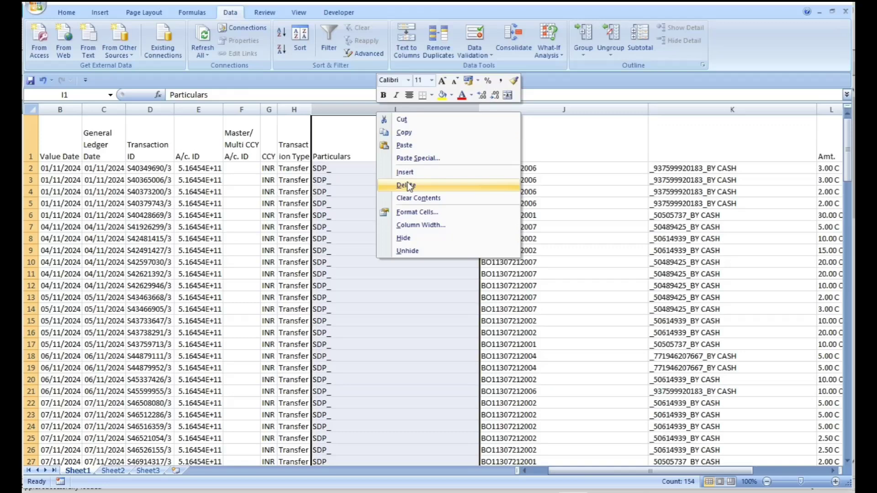
{"action": "left_click", "coordinate": [402, 185]}
{"action": "left_click", "coordinate": [512, 109]}
{"action": "right_click", "coordinate": [511, 108]}
{"action": "left_click", "coordinate": [541, 180]}
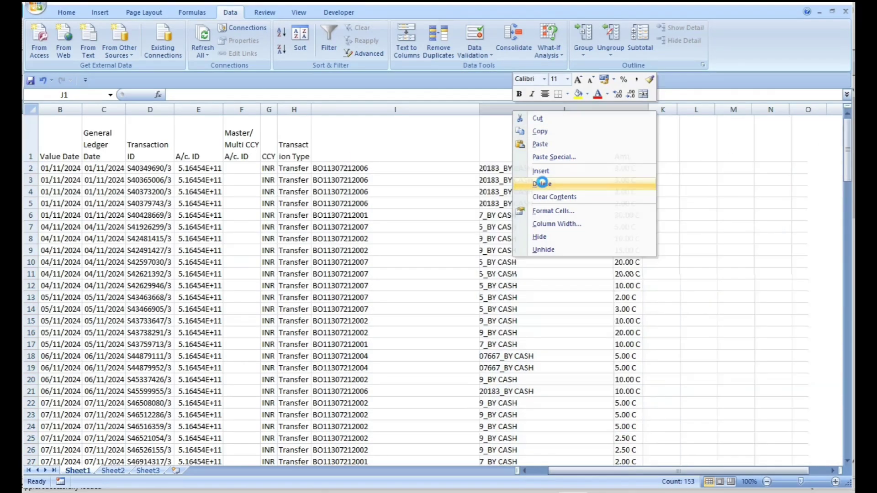
Remove the '.00 C' suffix from all Amt. values with Replace All, then select the whole table
{"action": "left_click", "coordinate": [404, 168]}
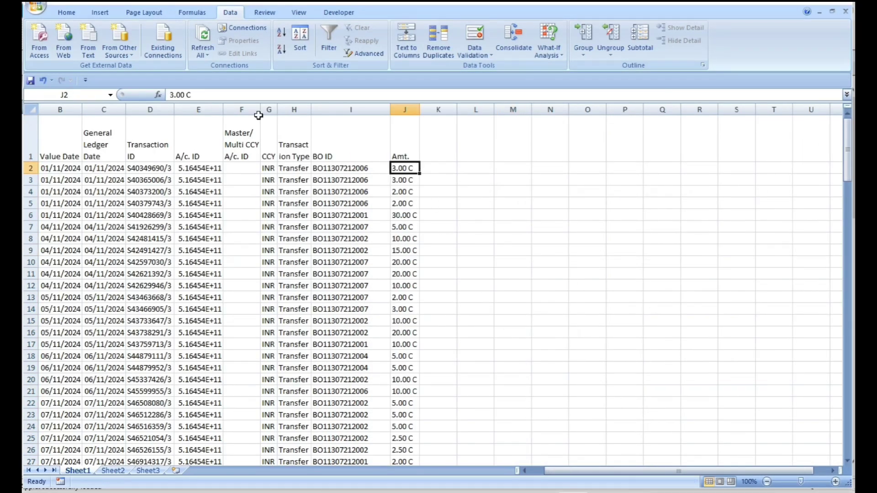
{"action": "left_click_drag", "start_coordinate": [185, 95], "coordinate": [192, 94]}
{"action": "right_click", "coordinate": [190, 95]}
{"action": "left_click", "coordinate": [210, 112]}
{"action": "key", "text": "ctrl+h"}
{"action": "right_click", "coordinate": [391, 234]}
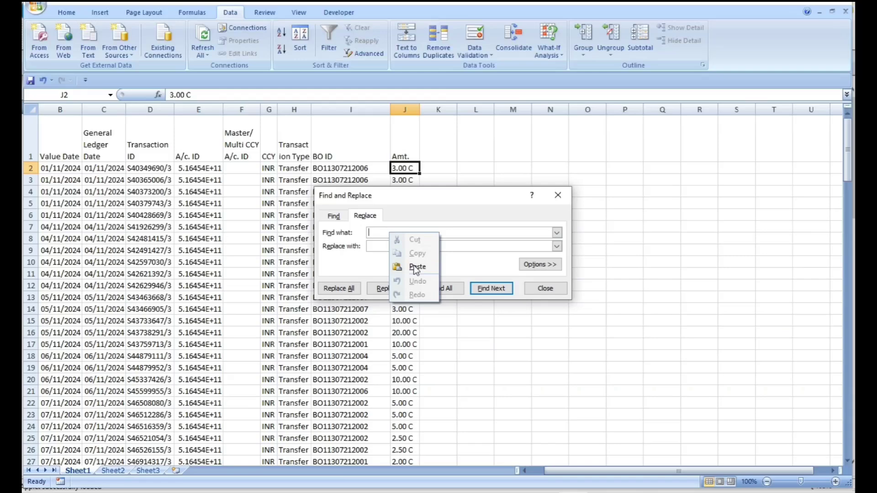
{"action": "left_click", "coordinate": [417, 267]}
{"action": "left_click", "coordinate": [338, 288]}
{"action": "key", "text": "Return"}
{"action": "left_click", "coordinate": [544, 289]}
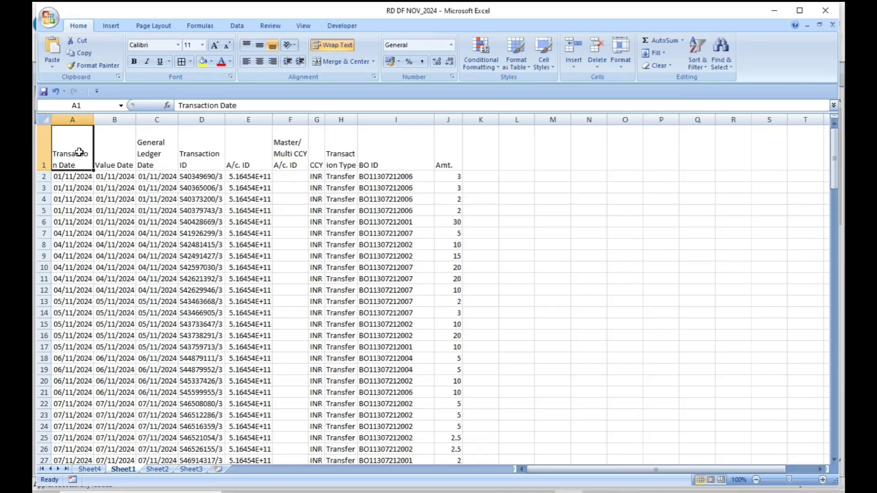
{"action": "left_click_drag", "start_coordinate": [78, 153], "coordinate": [462, 429]}
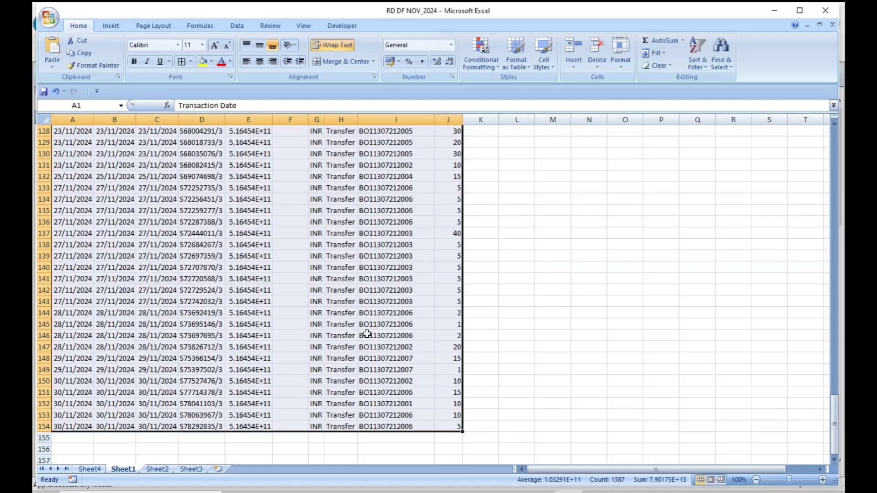
Insert a PivotTable from the selected data on a new worksheet
{"action": "left_click", "coordinate": [118, 29]}
{"action": "left_click", "coordinate": [56, 51]}
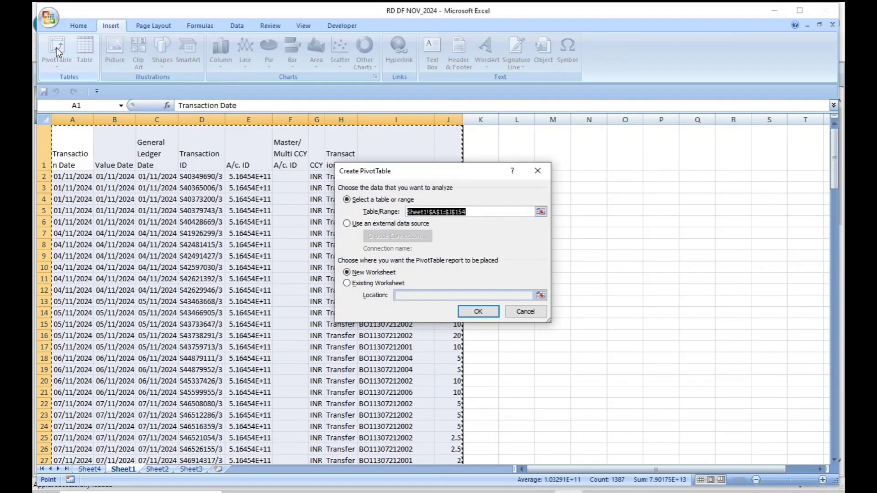
{"action": "left_click", "coordinate": [527, 311]}
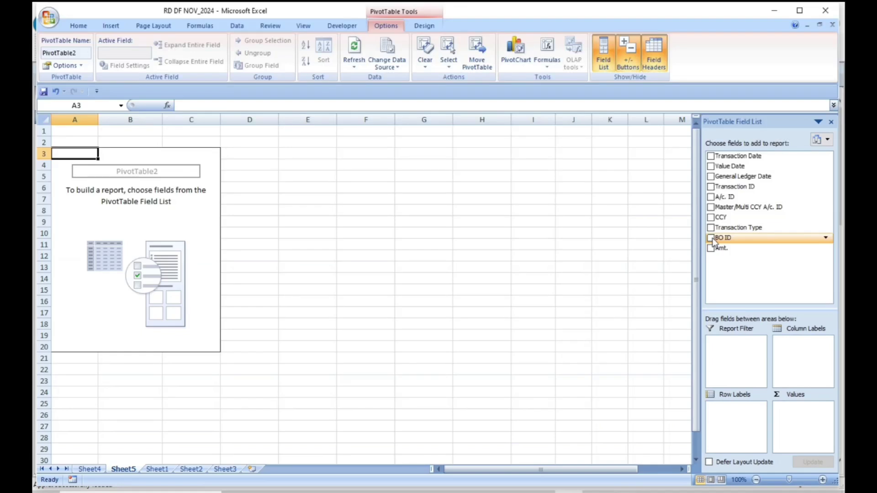
Put BO ID in column labels, sum Amt., and add Transaction Date as rows
{"action": "left_click", "coordinate": [711, 238]}
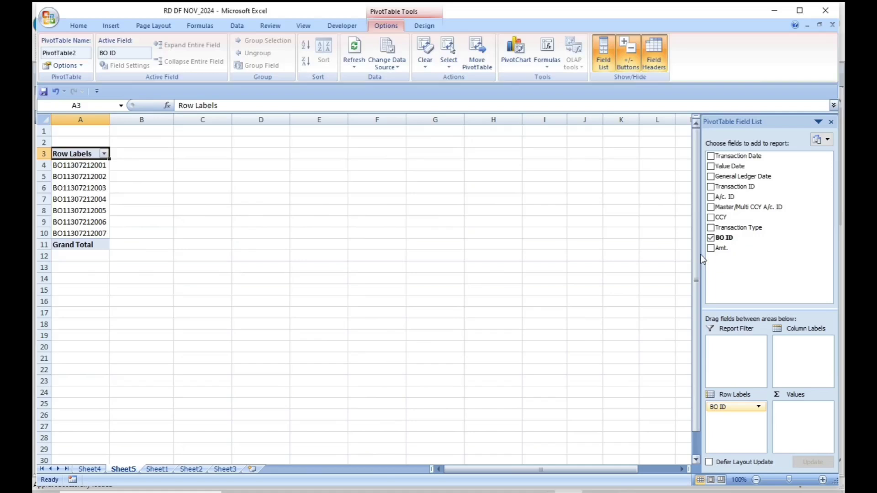
{"action": "right_click", "coordinate": [721, 240]}
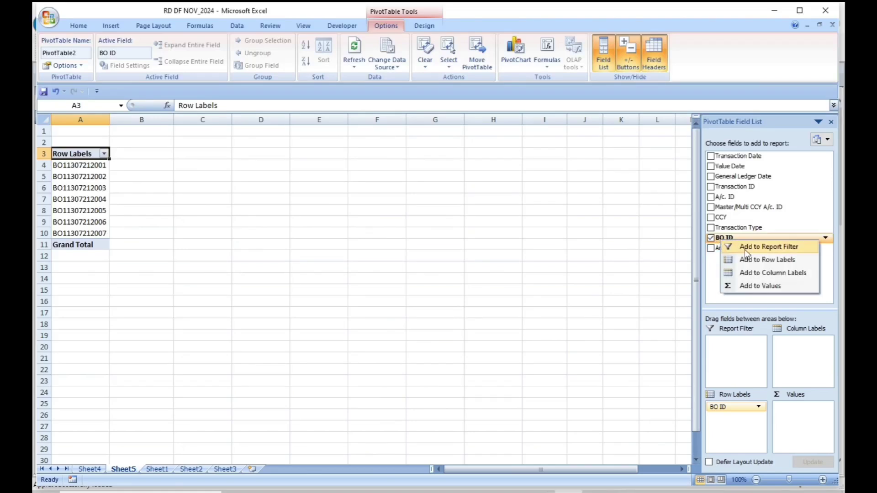
{"action": "left_click", "coordinate": [759, 273]}
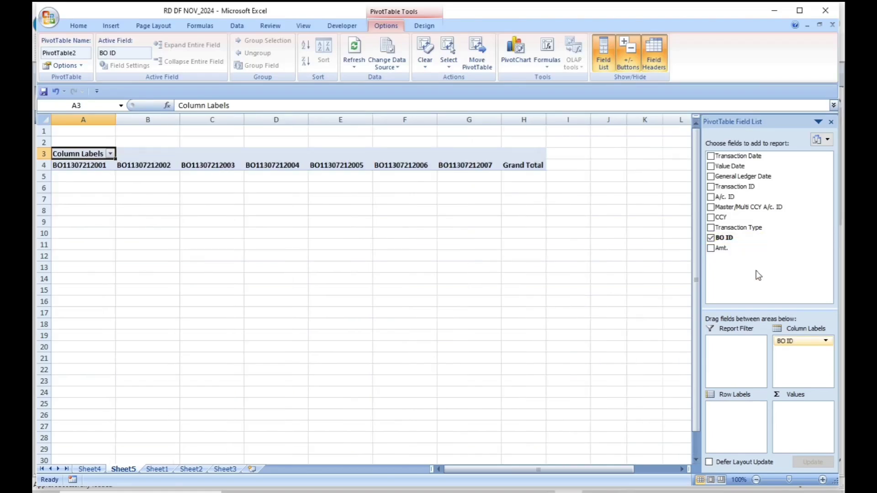
{"action": "left_click", "coordinate": [711, 249]}
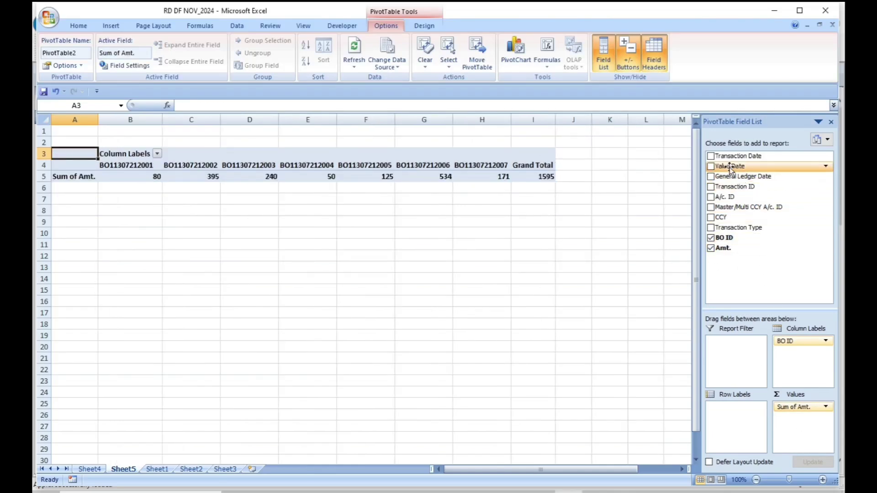
{"action": "left_click", "coordinate": [711, 156]}
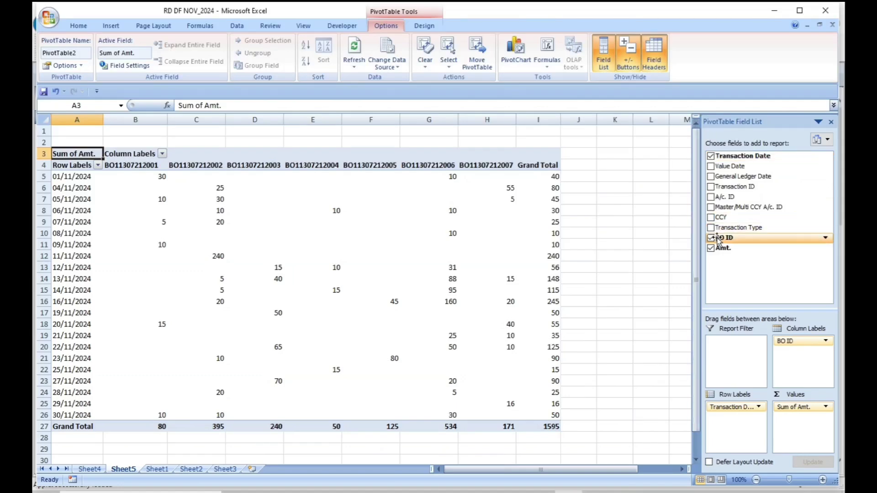
Apply All Borders to the whole pivot table
{"action": "key", "text": "ctrl+a"}
{"action": "left_click", "coordinate": [79, 25]}
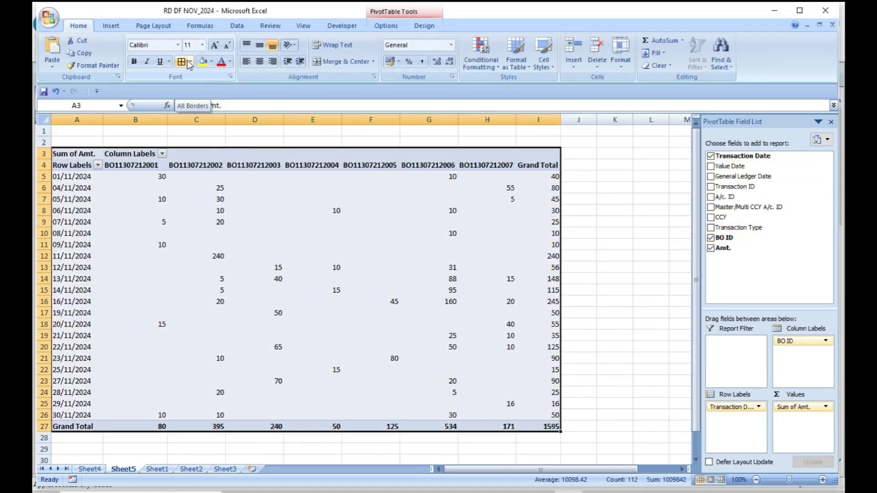
{"action": "left_click", "coordinate": [181, 61]}
{"action": "left_click", "coordinate": [285, 256]}
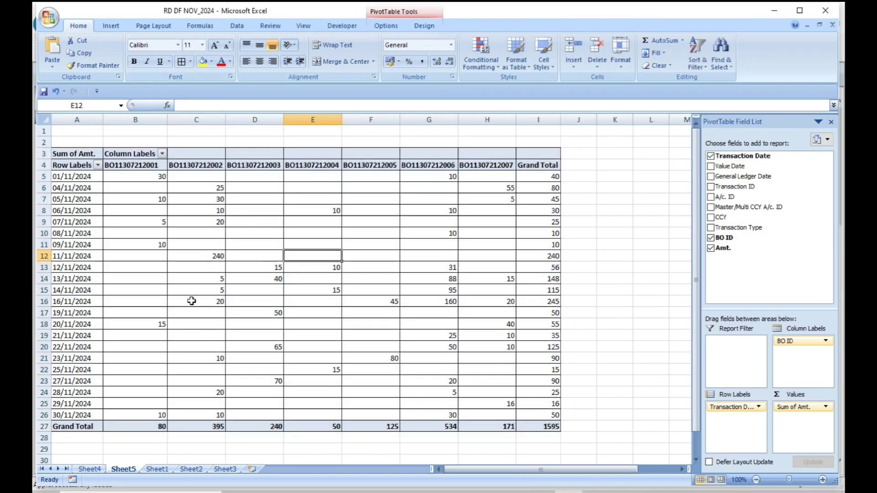
Check the BO ID grand totals: 80, 395, 240 and 125
{"action": "left_click", "coordinate": [128, 170]}
{"action": "left_click", "coordinate": [71, 427]}
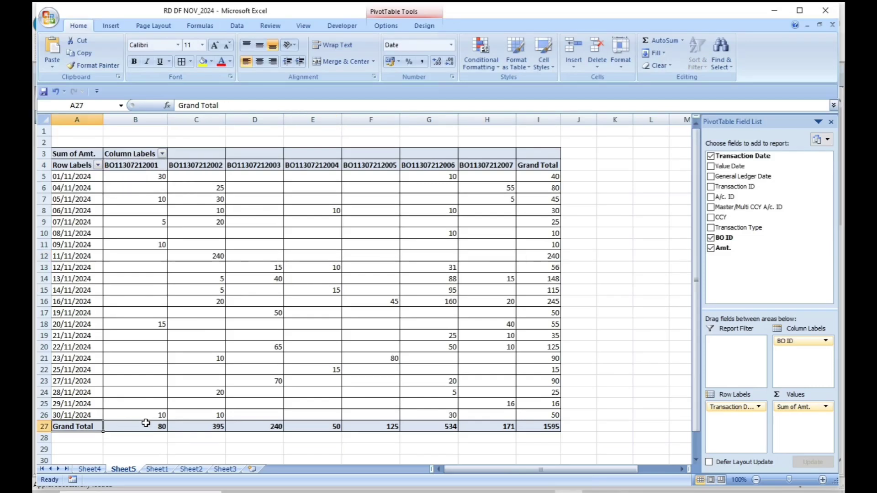
{"action": "left_click", "coordinate": [146, 424]}
{"action": "left_click", "coordinate": [208, 166]}
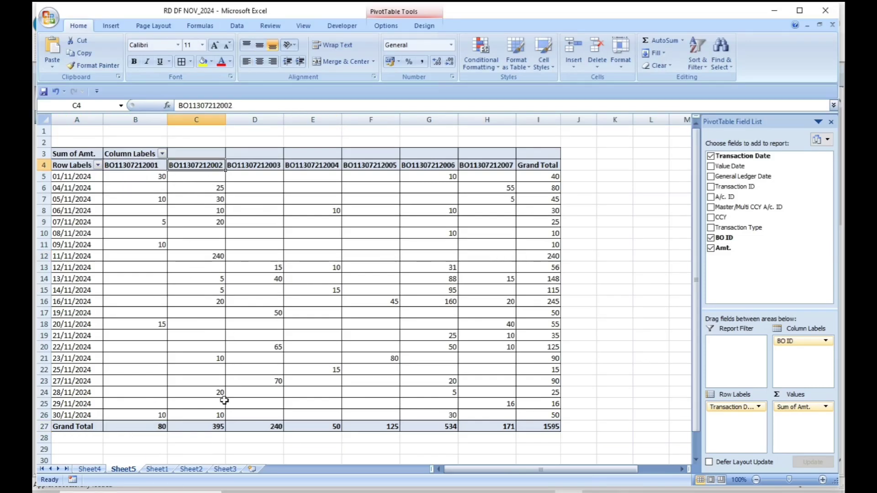
{"action": "left_click", "coordinate": [214, 427]}
{"action": "left_click", "coordinate": [273, 166]}
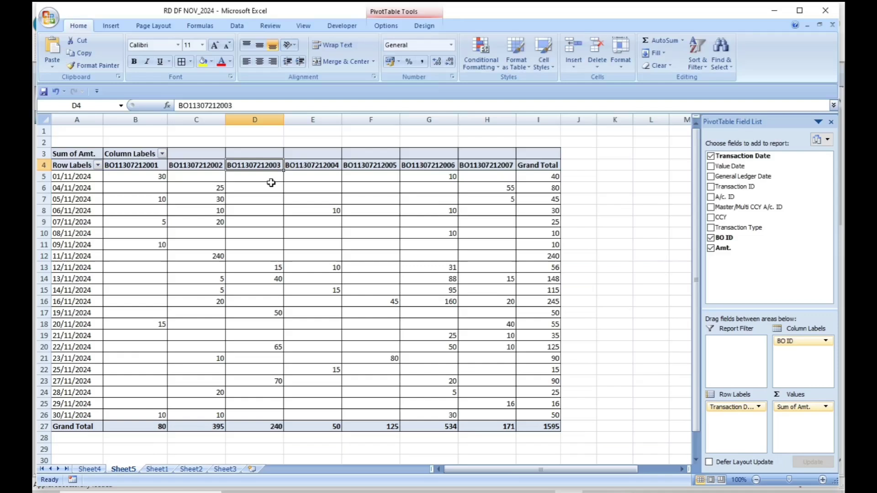
{"action": "left_click", "coordinate": [276, 425]}
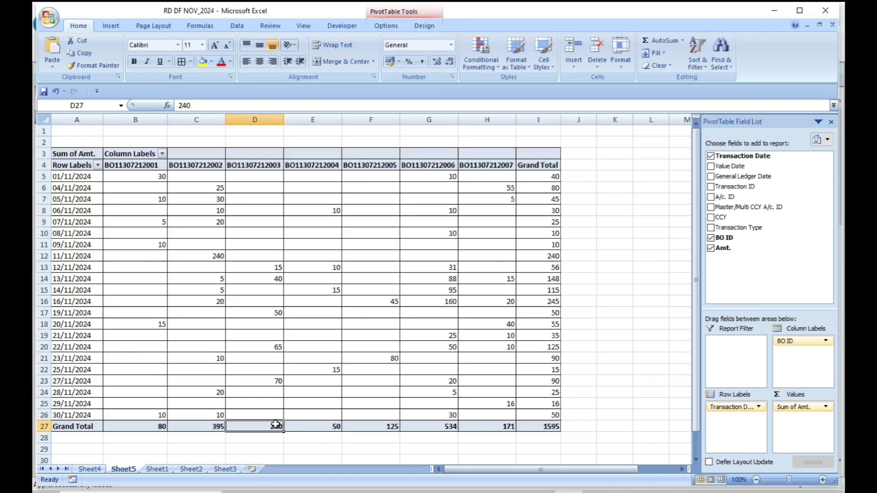
{"action": "left_click", "coordinate": [381, 167]}
{"action": "left_click", "coordinate": [384, 424]}
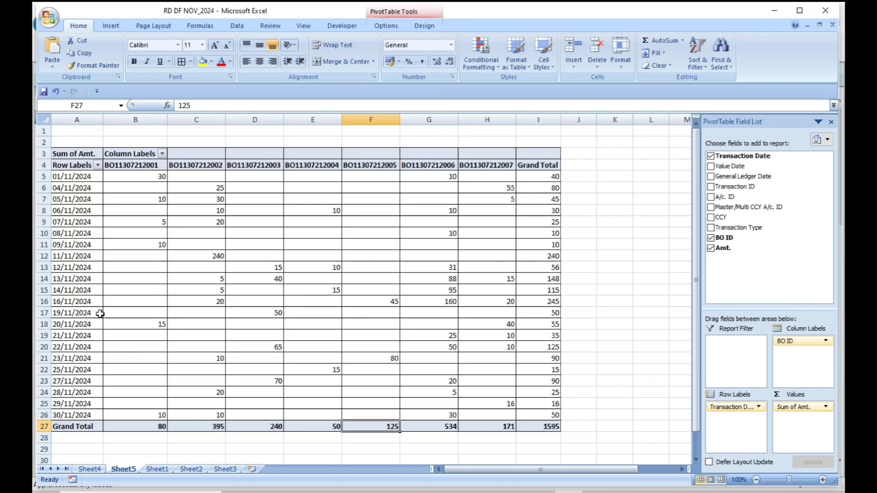
Check the date row totals, 240 on 11/11/2024 and 50 on 30/11/2024
{"action": "left_click_drag", "start_coordinate": [92, 302], "coordinate": [537, 301]}
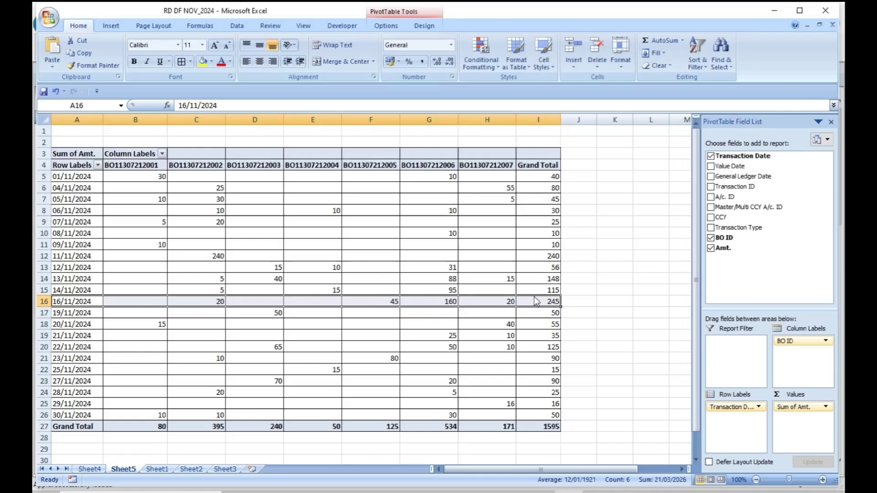
{"action": "left_click", "coordinate": [550, 257]}
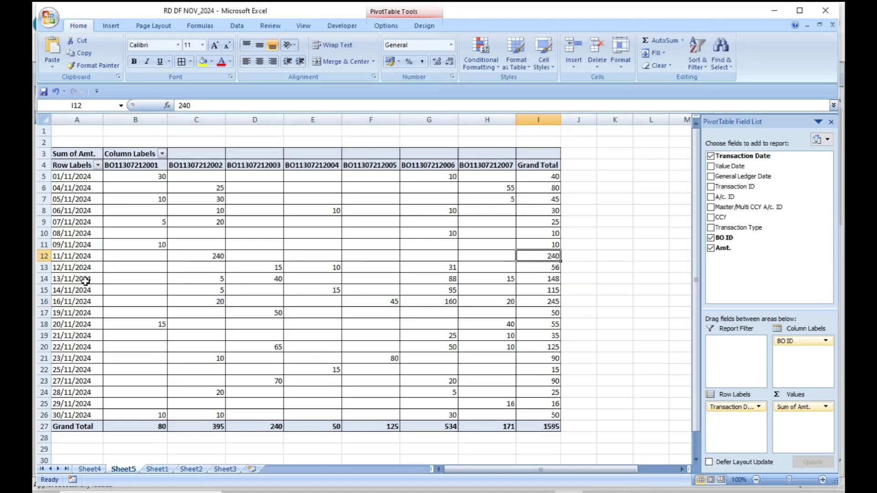
{"action": "left_click", "coordinate": [539, 414]}
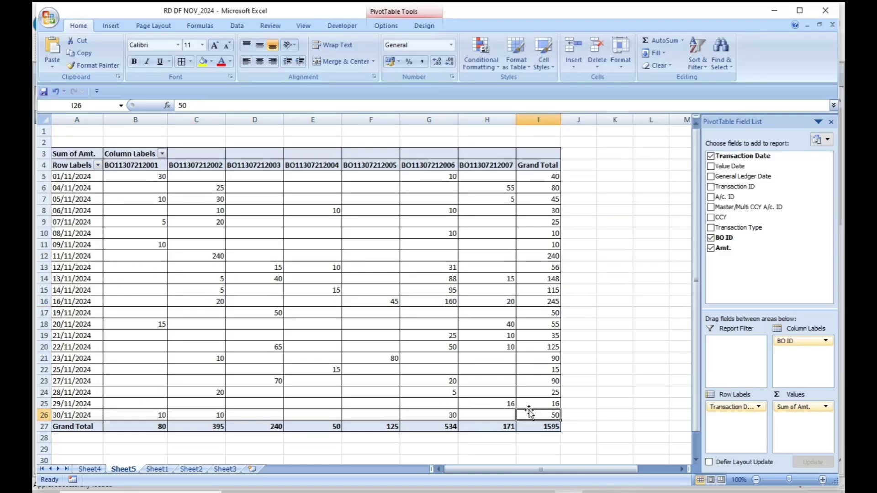
{"action": "left_click", "coordinate": [497, 442]}
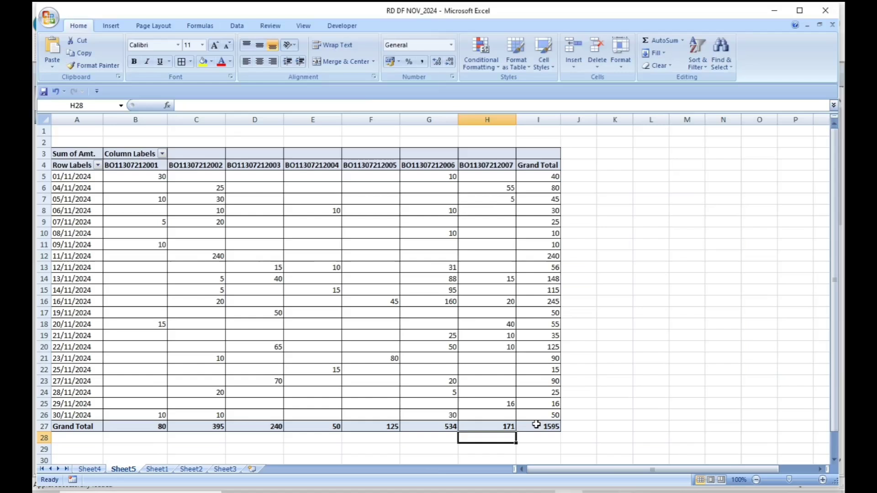
{"action": "left_click", "coordinate": [539, 425]}
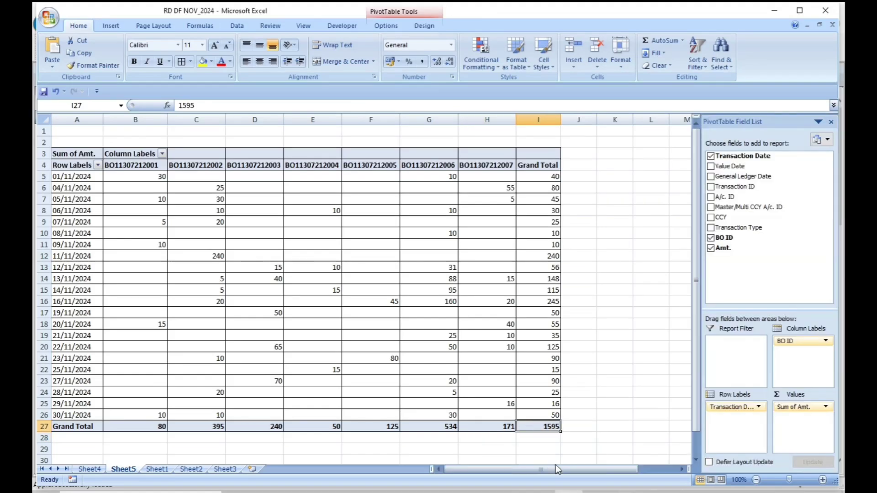
{"action": "mouse_move", "coordinate": [540, 425]}
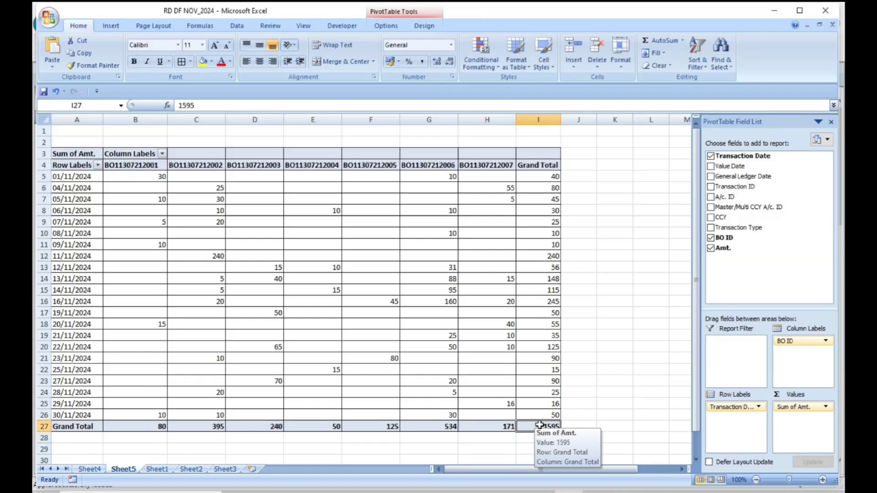